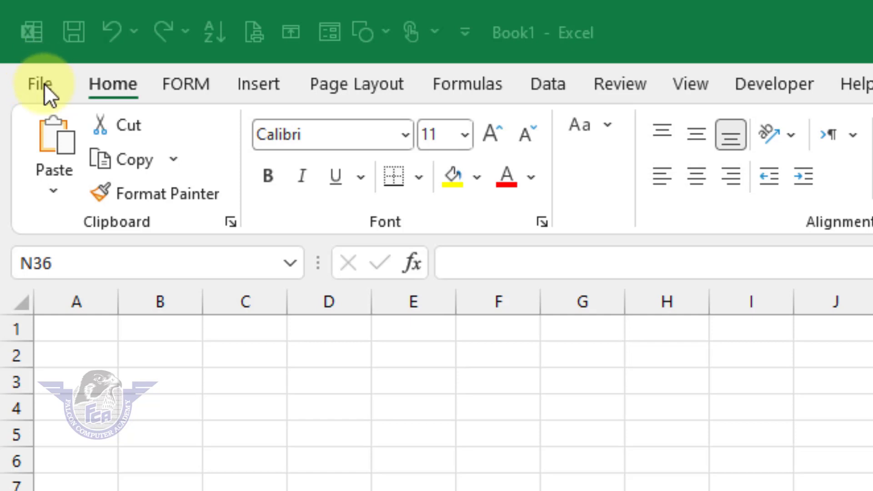
# Open the workbook excel special lecture.xlsx from the Documents folder as a copy
pyautogui.click(44, 83)
pyautogui.click(74, 254)
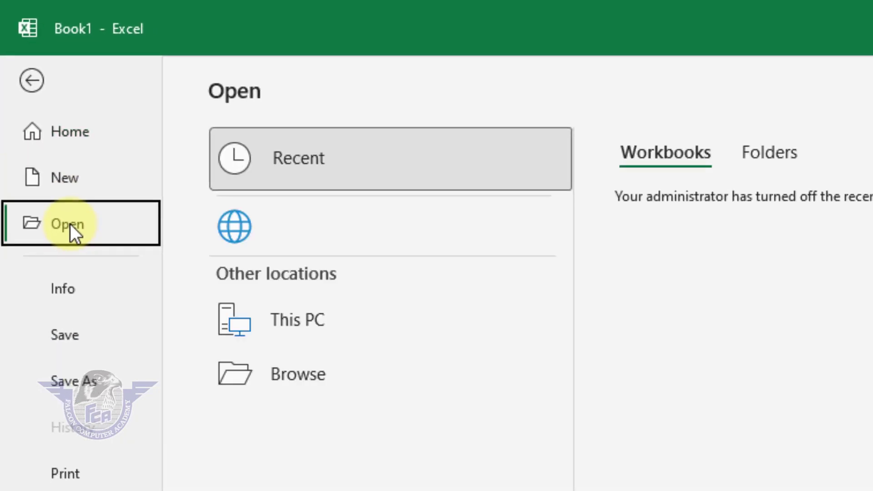
pyautogui.click(264, 410)
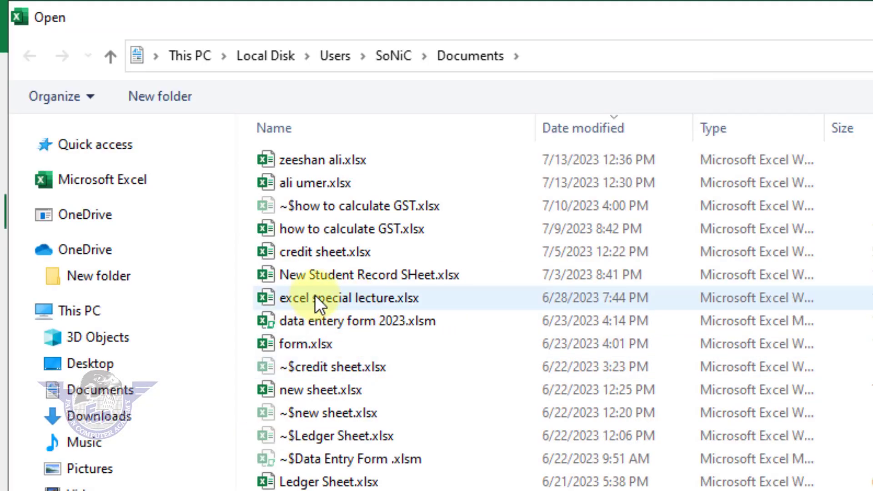
pyautogui.click(315, 297)
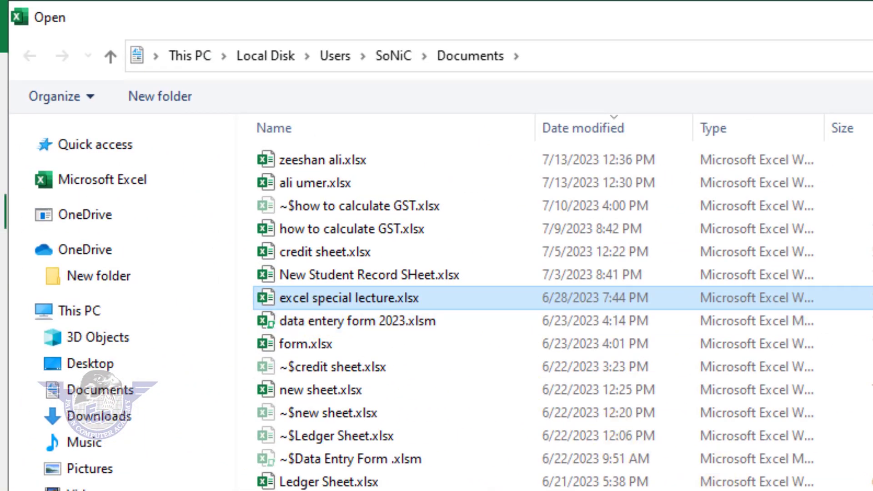
pyautogui.doubleClick(871, 27)
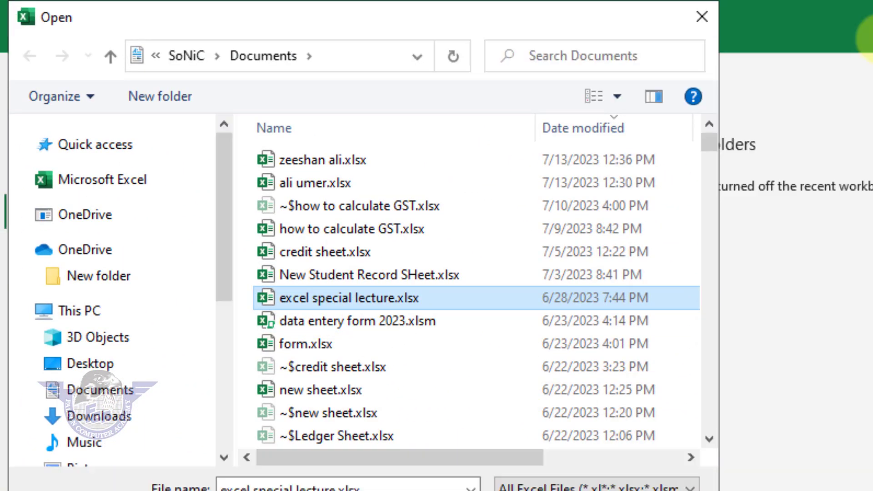
pyautogui.moveTo(530, 15); pyautogui.dragTo(872, 288)
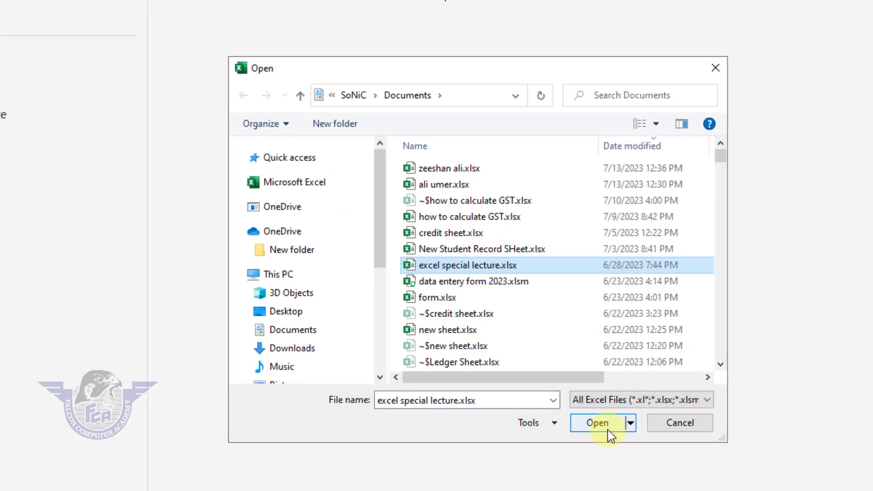
pyautogui.click(631, 426)
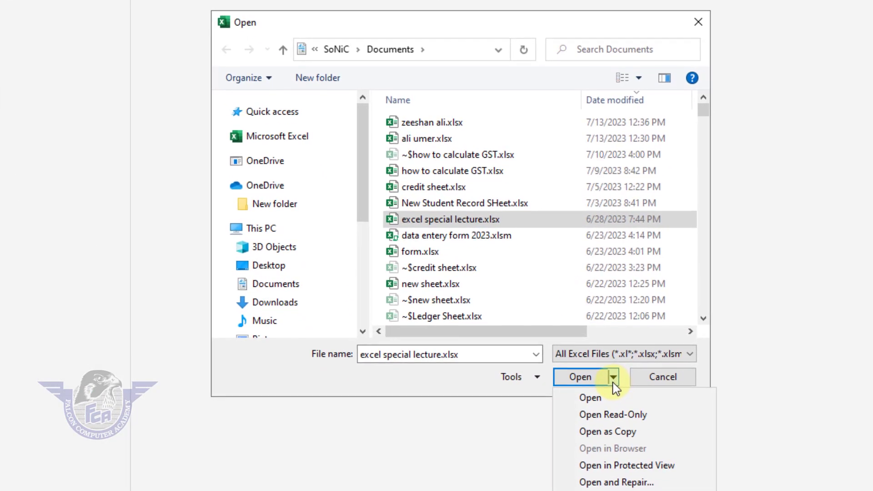
pyautogui.click(627, 437)
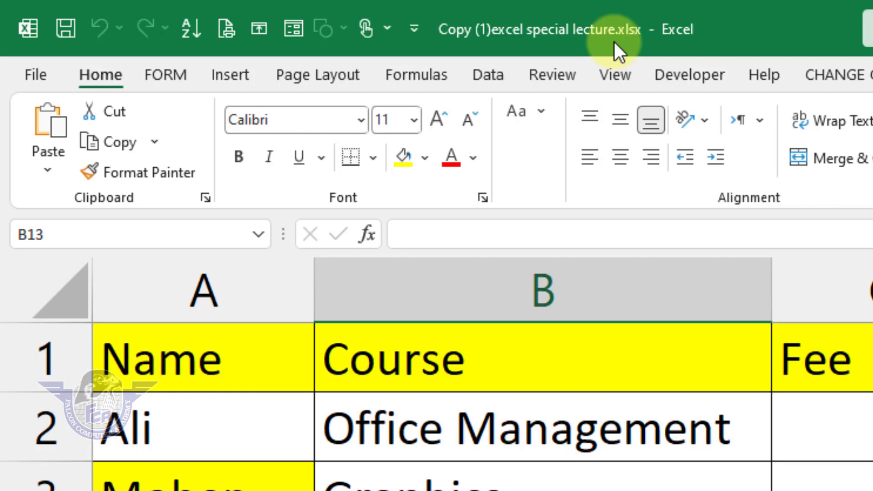
# Browse the recoverable unsaved workbooks, select the unsaved Book1 file, and close the dialog without opening it
pyautogui.click(31, 78)
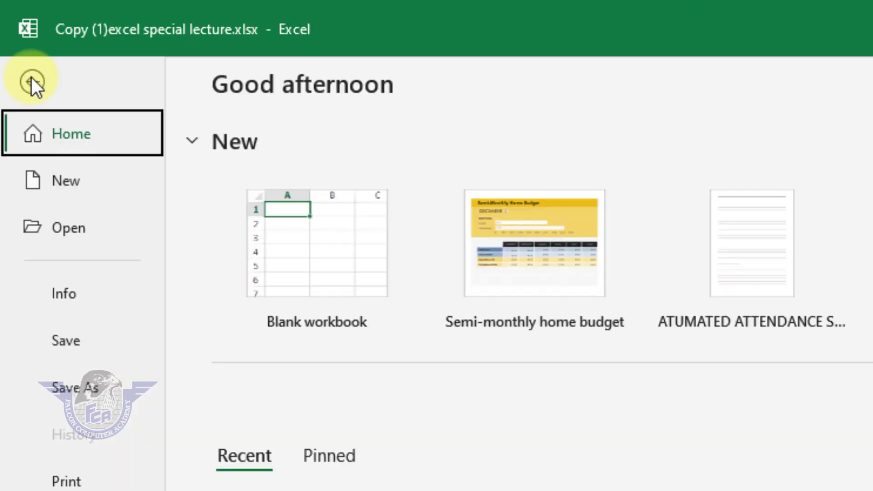
pyautogui.click(72, 293)
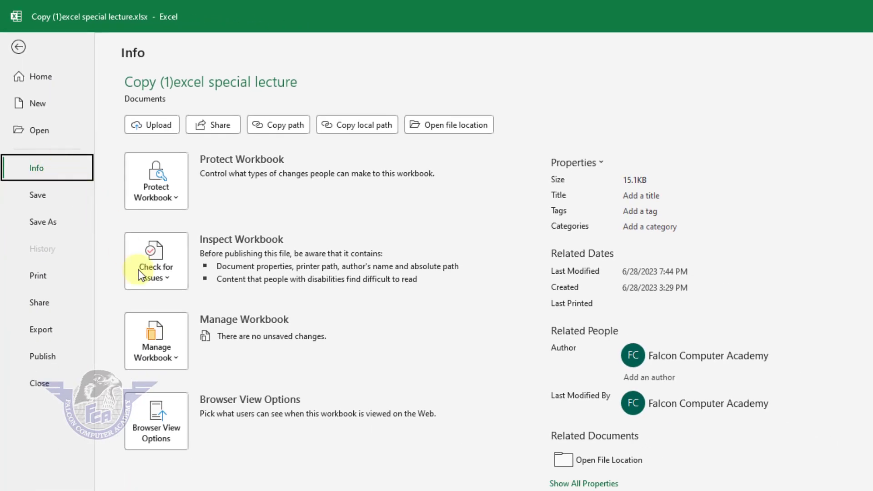
pyautogui.click(176, 360)
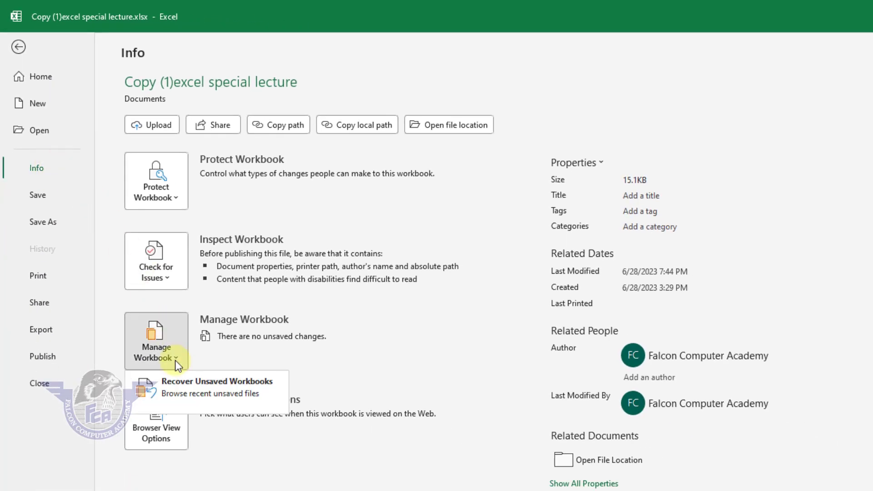
pyautogui.click(229, 396)
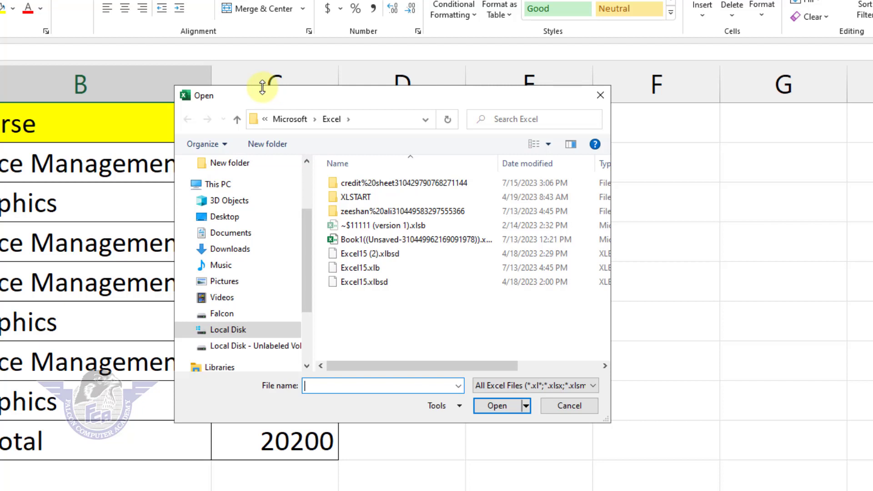
pyautogui.click(393, 240)
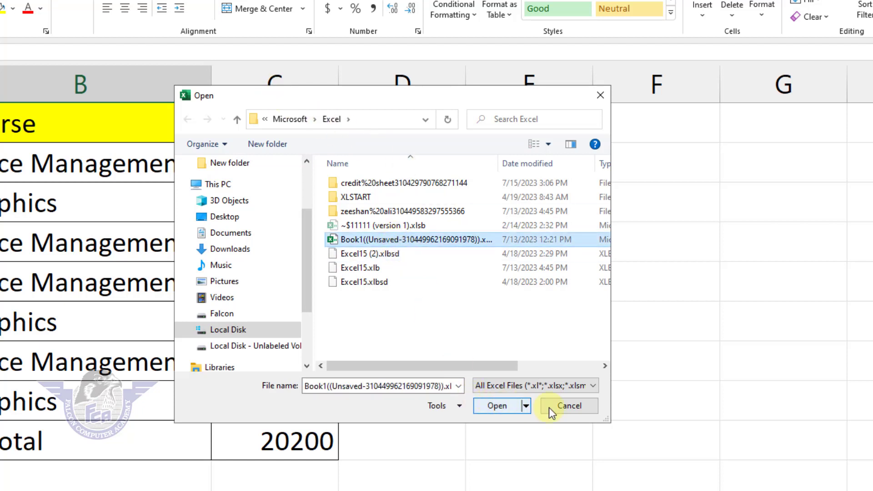
pyautogui.click(587, 410)
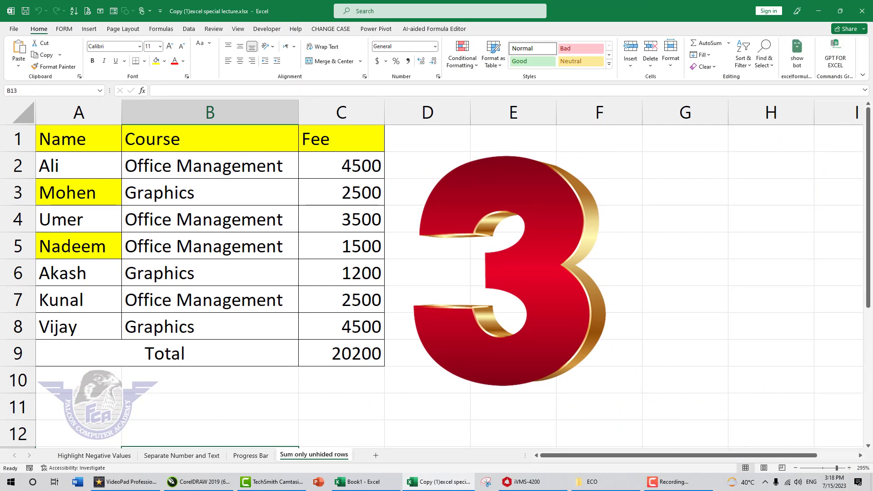
# Insert a new comment in cell E6
pyautogui.click(478, 272)
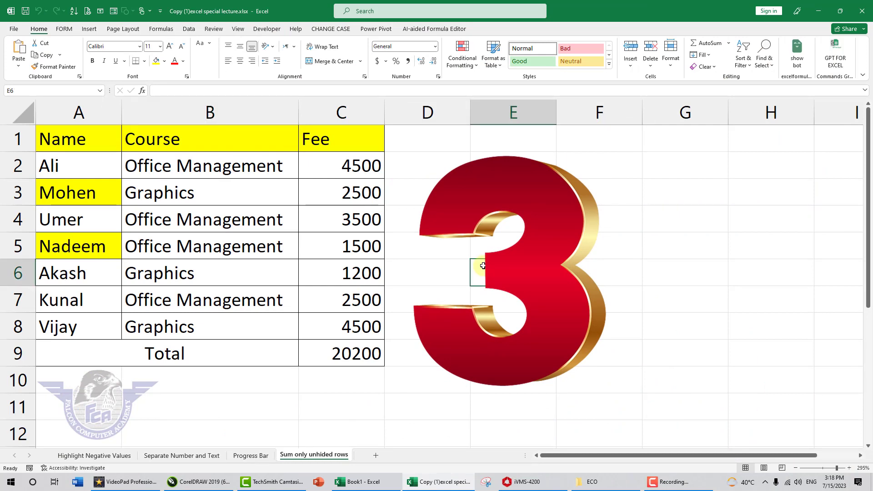
pyautogui.click(234, 30)
pyautogui.click(213, 29)
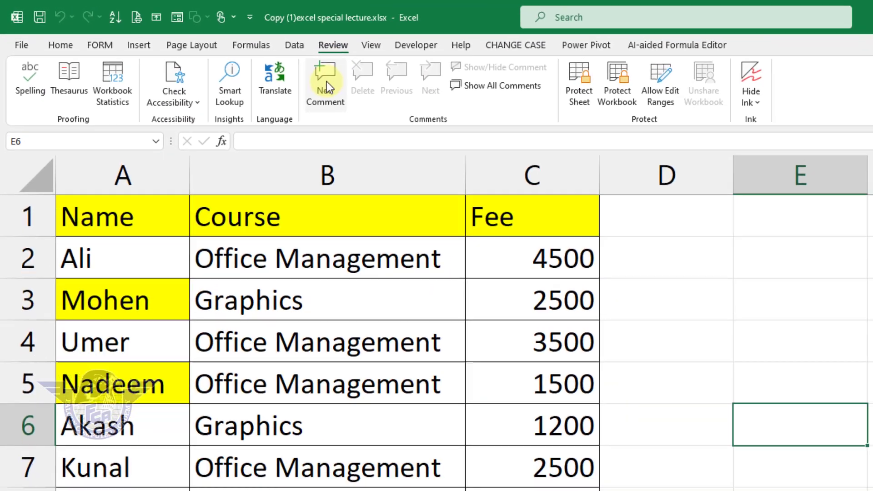
pyautogui.click(327, 84)
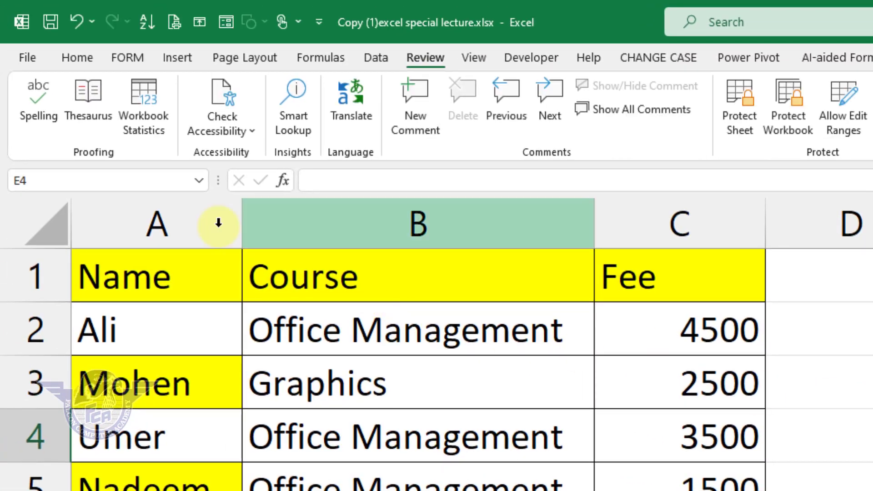
# Change the Office user name to Falcon RYK in the general Excel options
pyautogui.click(33, 56)
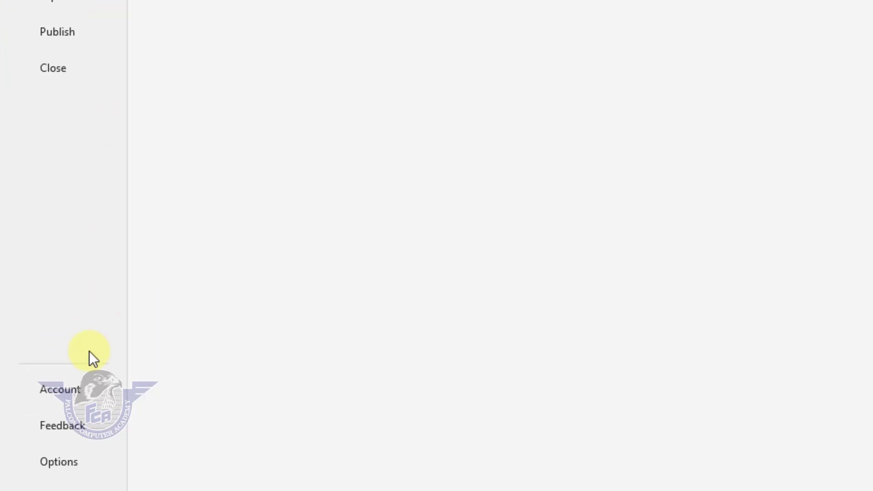
pyautogui.click(71, 462)
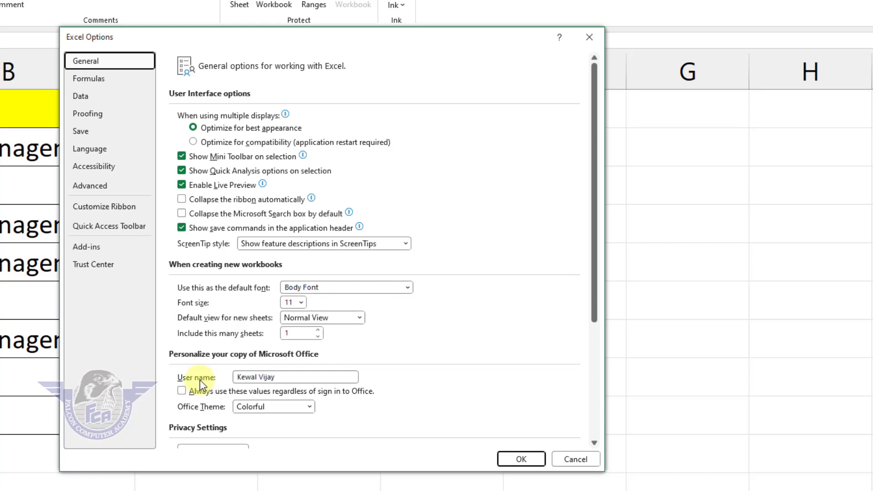
pyautogui.click(291, 378)
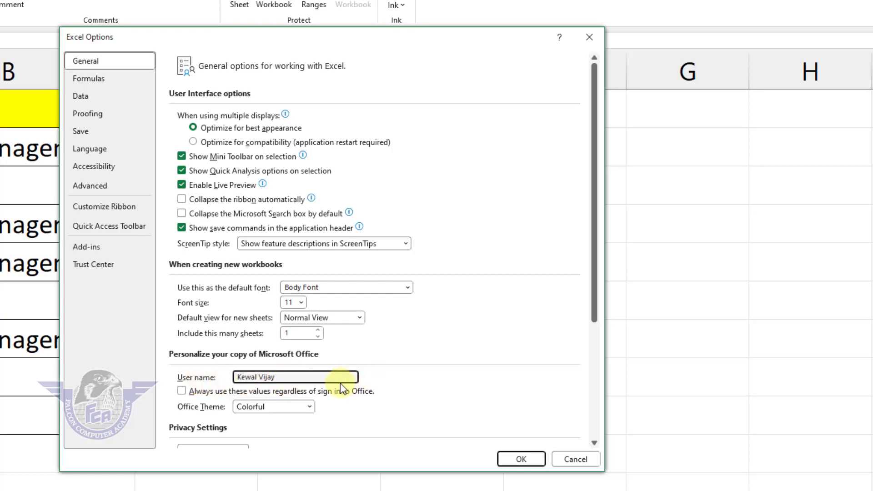
pyautogui.press('BackSpace')
pyautogui.press('BackSpace')
pyautogui.press('BackSpace')
pyautogui.press('BackSpace')
pyautogui.press('BackSpace')
pyautogui.press('BackSpace')
pyautogui.press('BackSpace')
pyautogui.press('BackSpace')
pyautogui.press('BackSpace')
pyautogui.press('BackSpace')
pyautogui.press('BackSpace')
pyautogui.write('Falcon RYK')
pyautogui.click(522, 457)
# Insert a new comment in cell E8
pyautogui.click(426, 381)
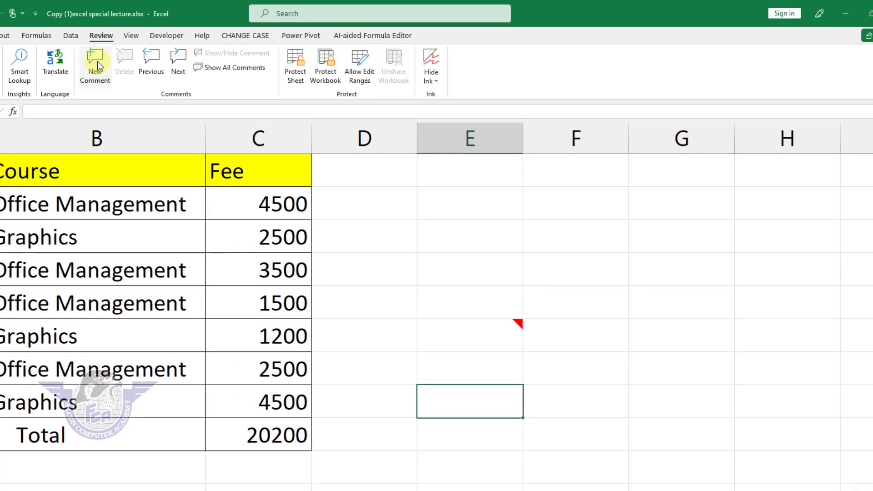
pyautogui.click(97, 60)
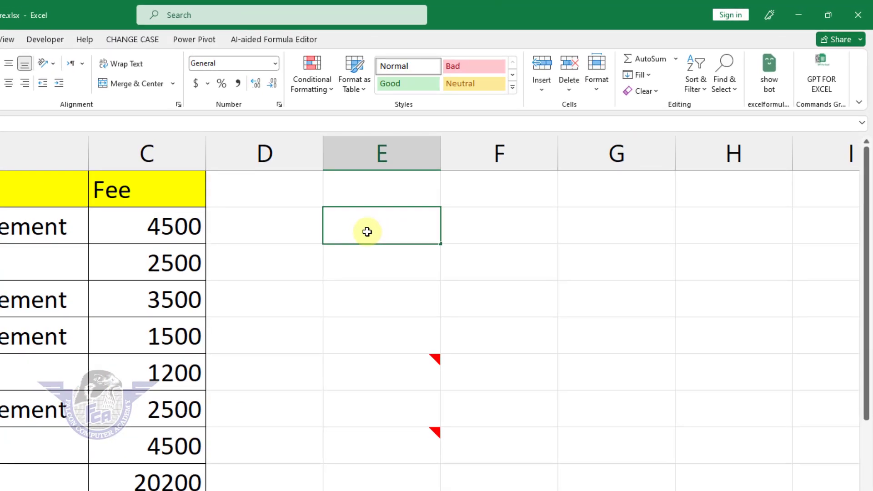
# Enter the heading Falcon Computer Academy in cell E2
pyautogui.write('Falcon Computer ')
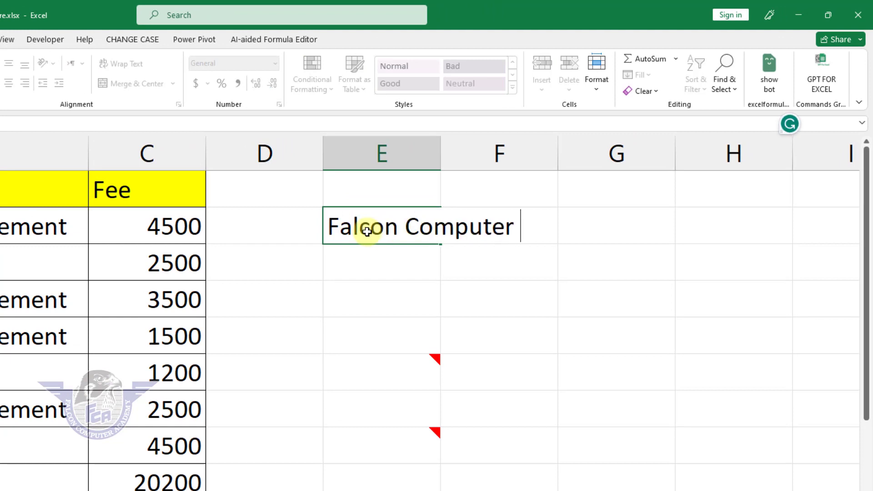
pyautogui.write('Academy')
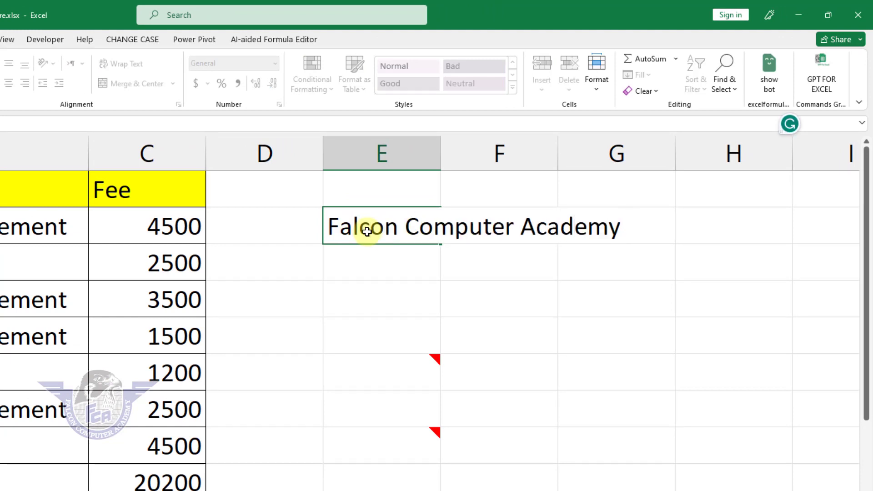
pyautogui.press('Return')
# Set the horizontal alignment of cells E2 to I2 to Center Across Selection without merging them
pyautogui.moveTo(390, 227); pyautogui.dragTo(869, 235)
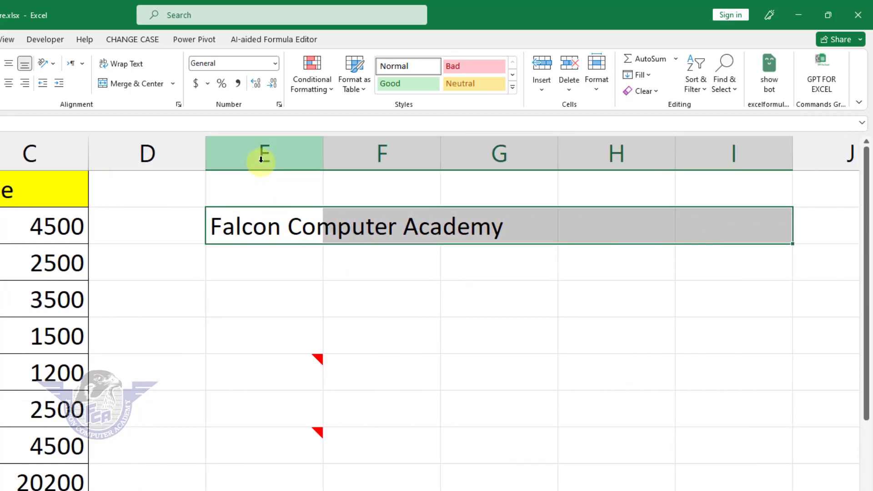
pyautogui.click(261, 238)
pyautogui.moveTo(650, 227); pyautogui.dragTo(721, 226)
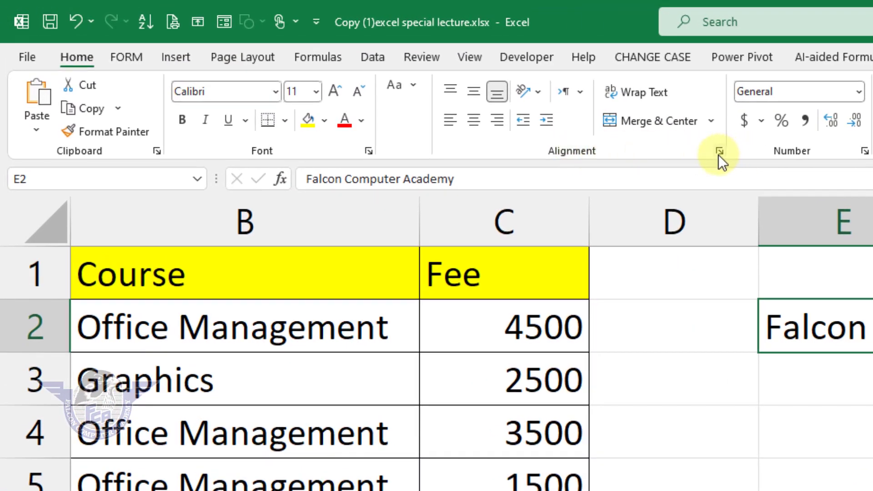
pyautogui.click(719, 152)
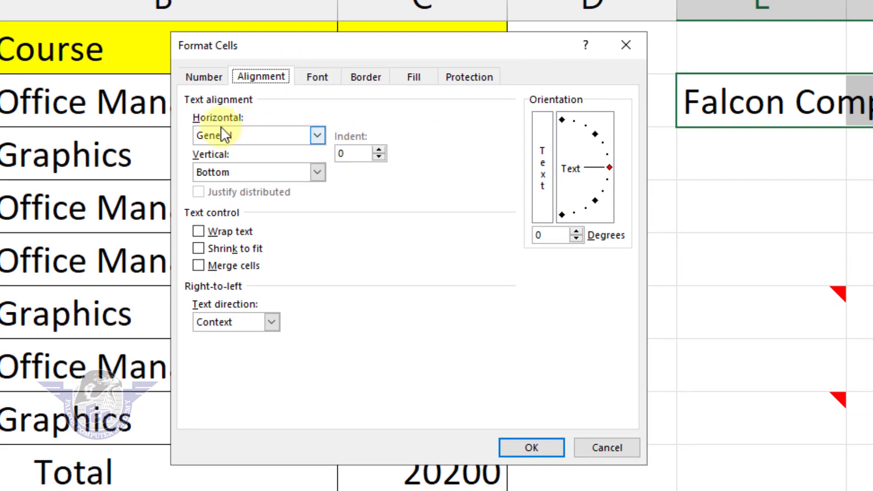
pyautogui.click(253, 132)
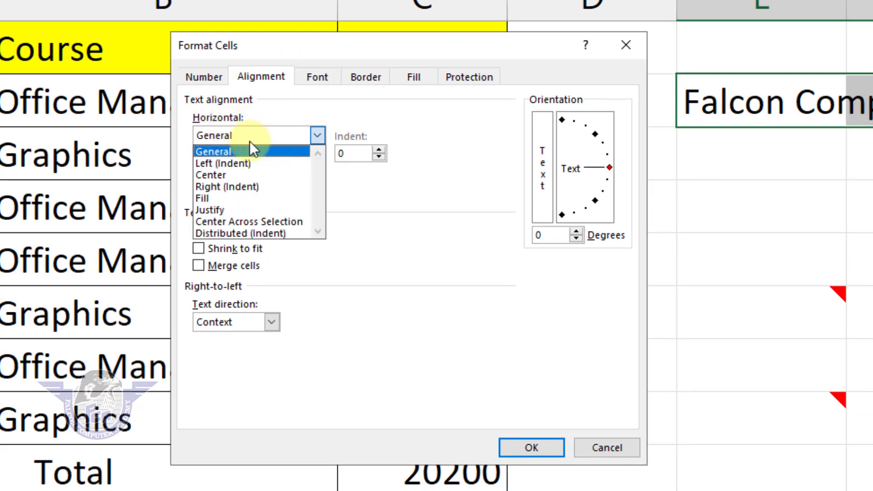
pyautogui.click(250, 222)
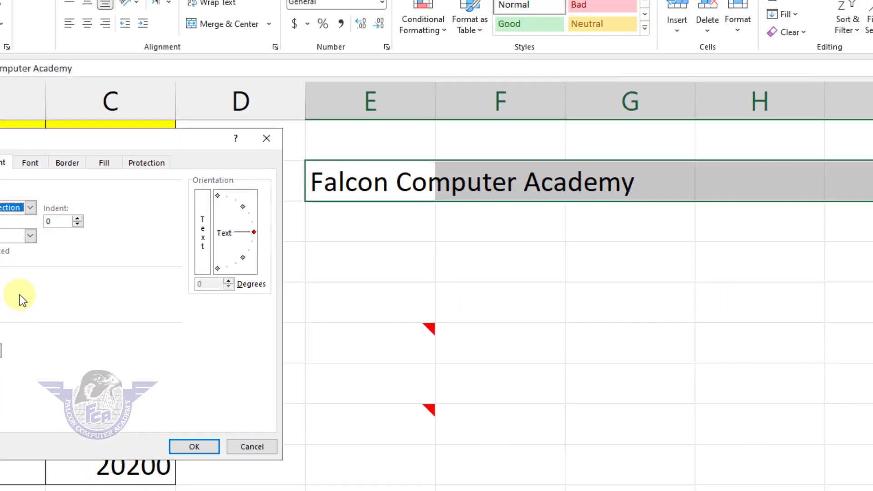
pyautogui.click(190, 444)
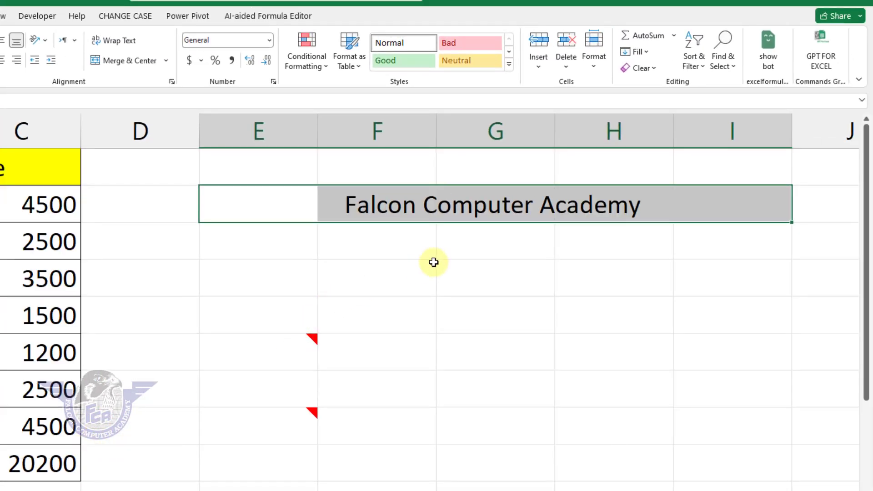
# Check whether the cells from E2 to I2 under the centred heading can be selected individually
pyautogui.click(368, 248)
pyautogui.click(287, 211)
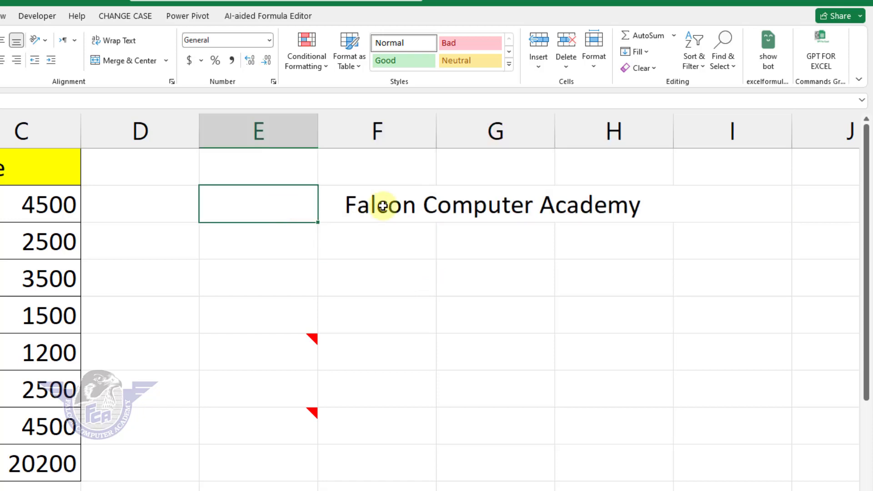
pyautogui.click(378, 207)
pyautogui.click(494, 210)
pyautogui.click(610, 207)
pyautogui.click(688, 206)
pyautogui.moveTo(732, 204); pyautogui.dragTo(245, 211)
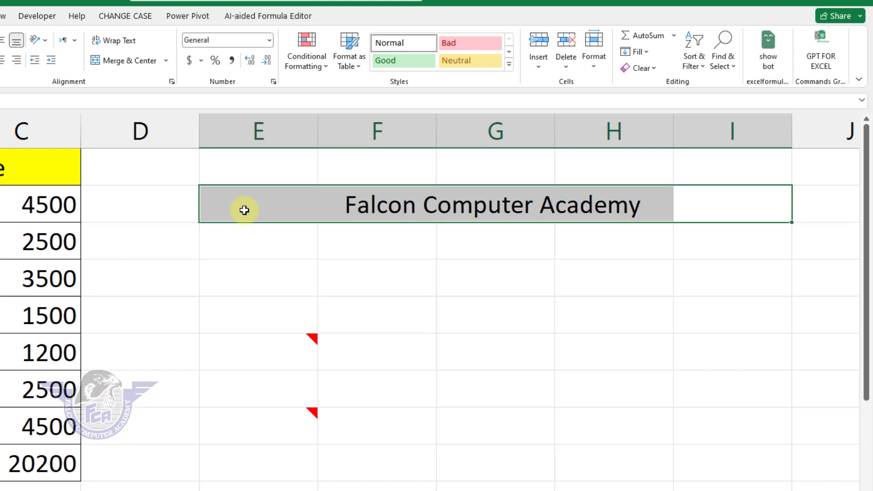
pyautogui.click(244, 210)
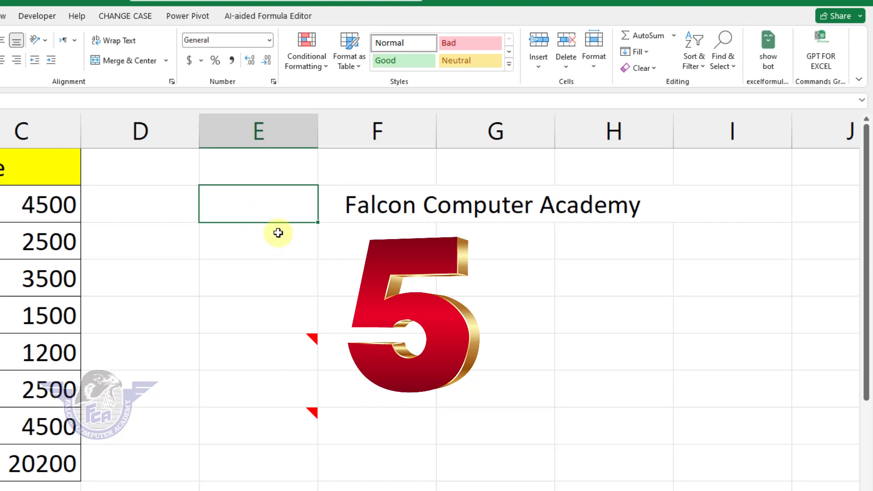
# Try a yellow fill on cells E3 to H3, preview other theme colours, and undo the fill
pyautogui.moveTo(275, 250); pyautogui.dragTo(618, 251)
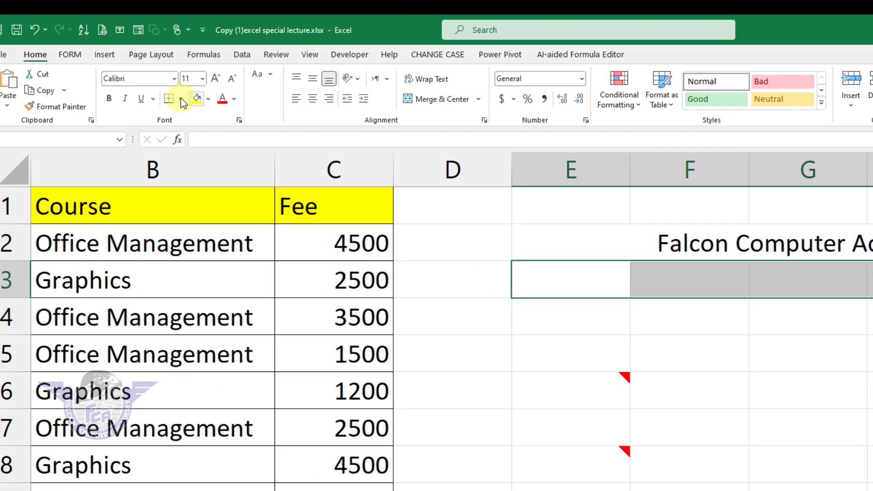
pyautogui.click(214, 104)
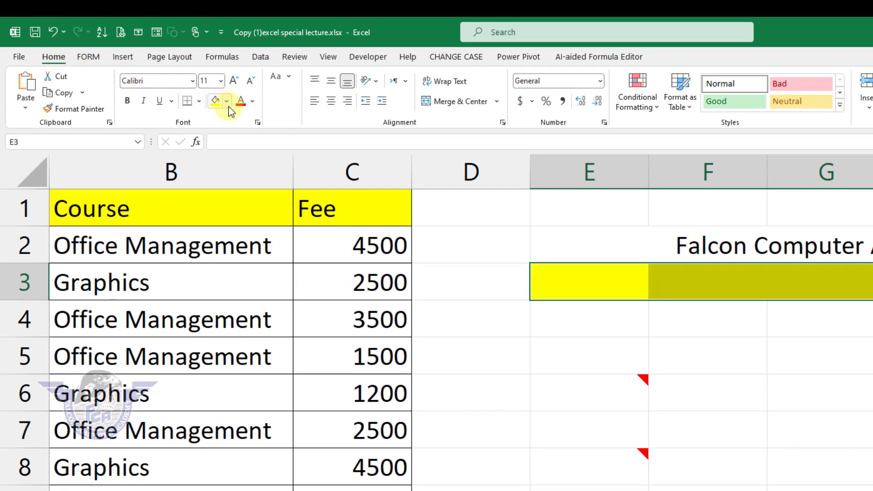
pyautogui.click(227, 102)
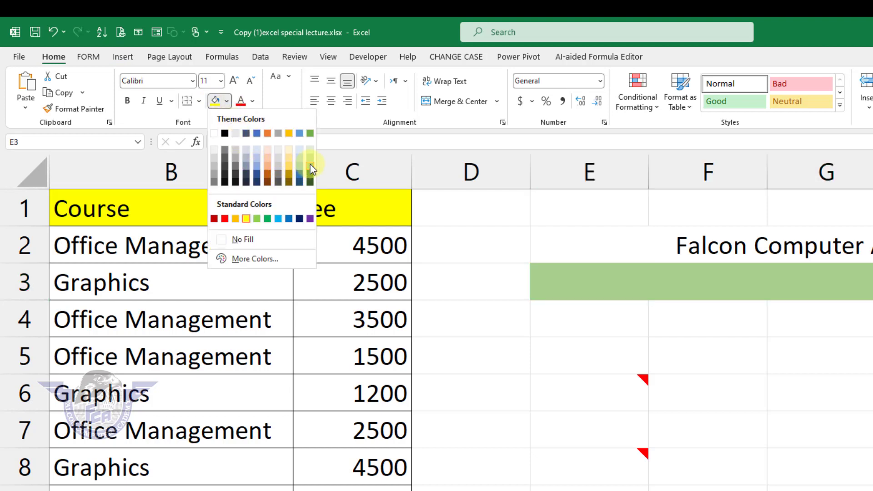
pyautogui.click(717, 344)
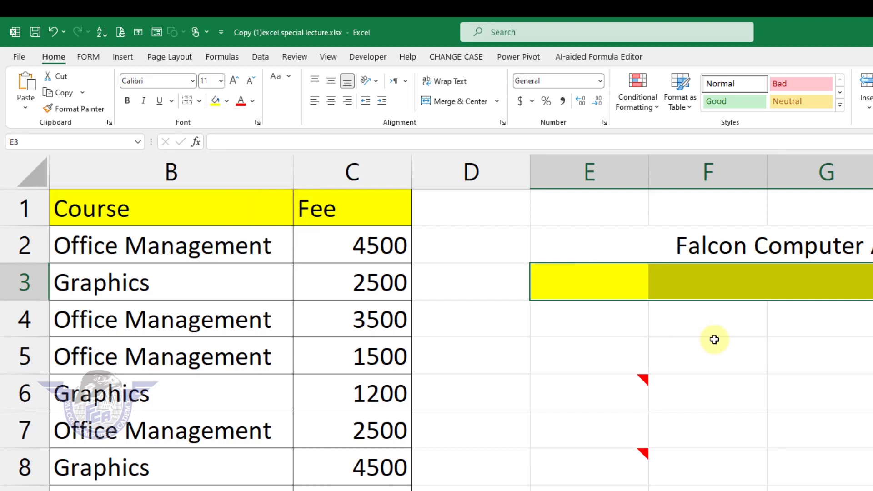
pyautogui.hotkey('ctrl', 'z')
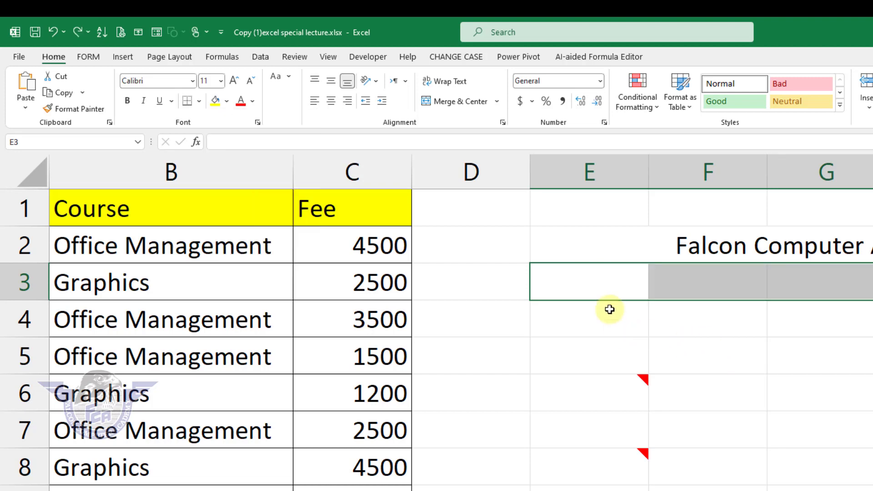
# Apply a pattern fill to cell E3 with a light gold pattern colour and the 25% gray pattern style
pyautogui.click(594, 280)
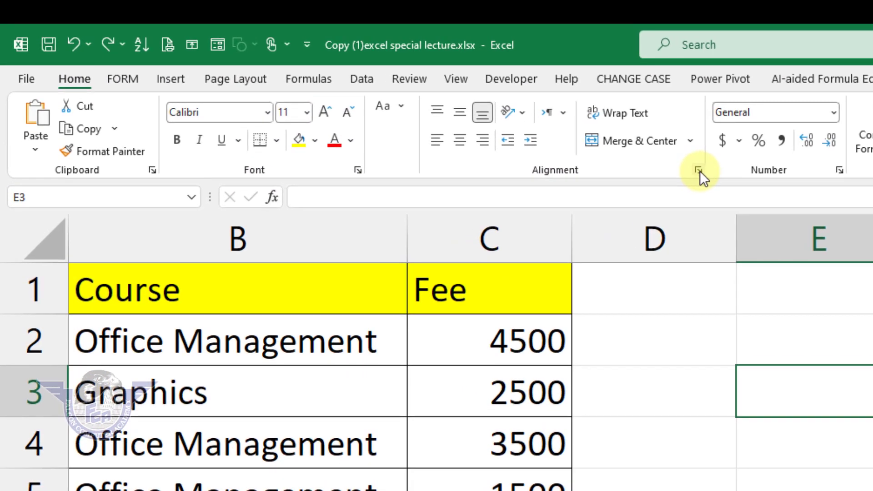
pyautogui.click(503, 122)
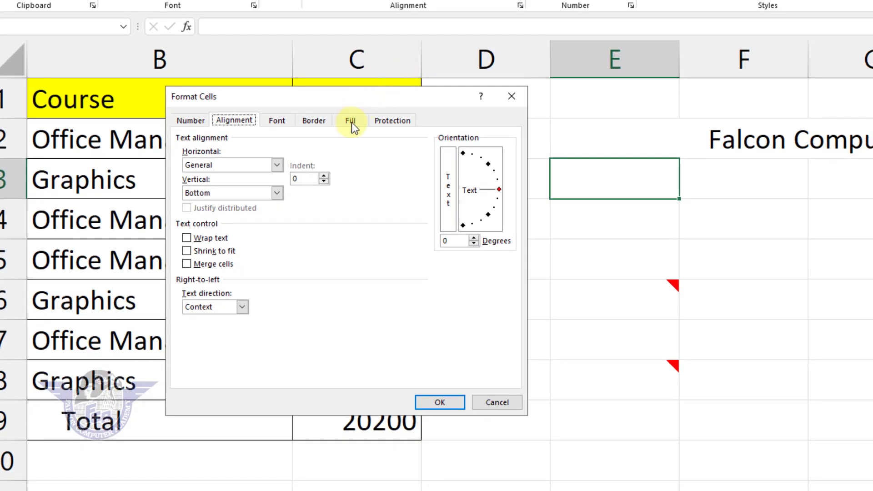
pyautogui.click(351, 121)
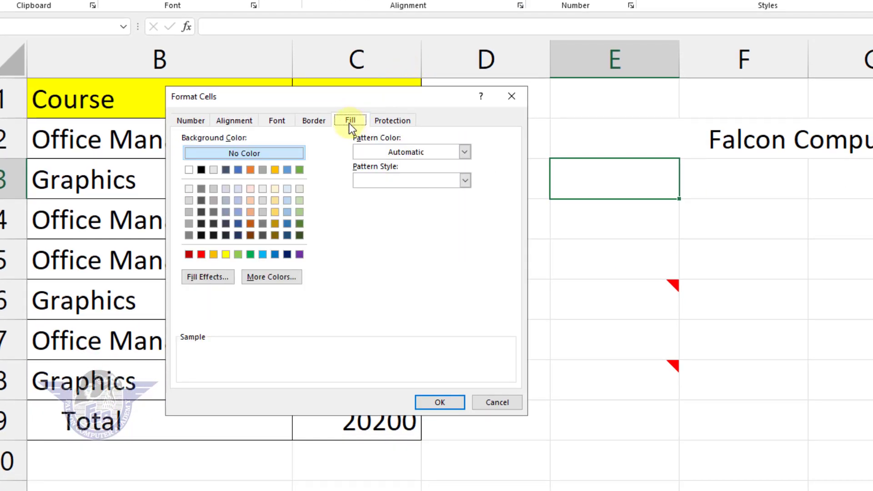
pyautogui.click(464, 154)
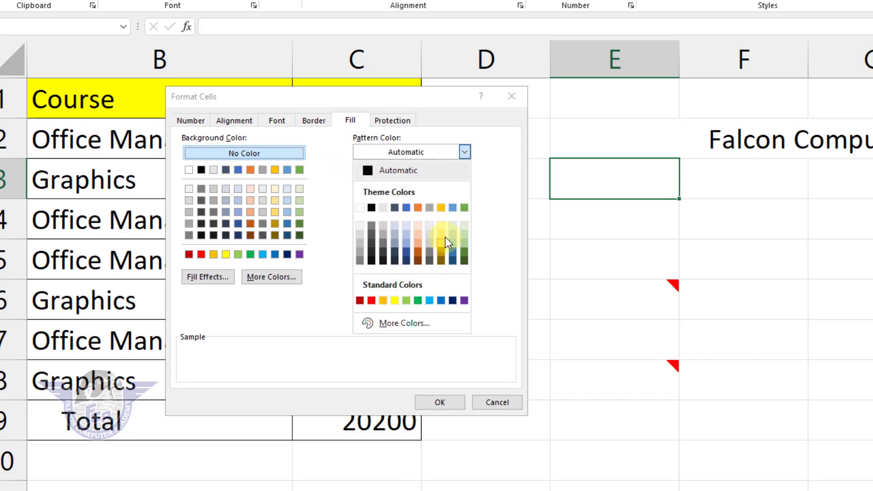
pyautogui.click(445, 237)
pyautogui.click(462, 184)
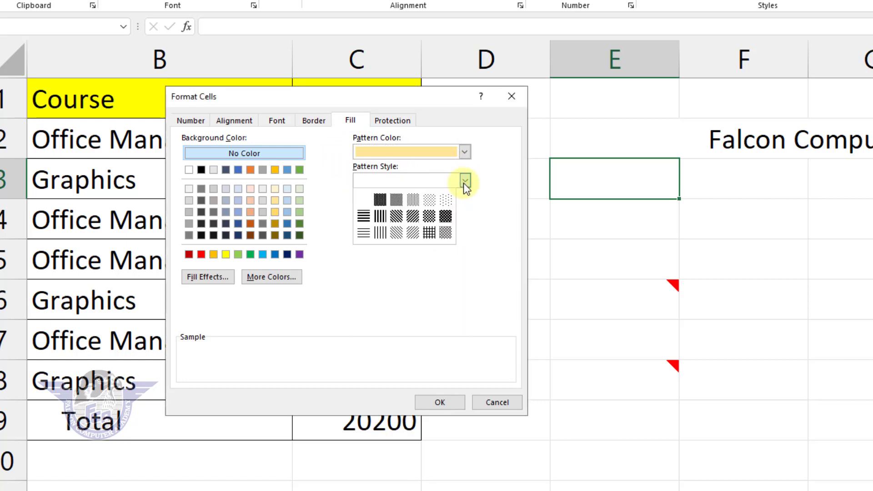
pyautogui.click(414, 200)
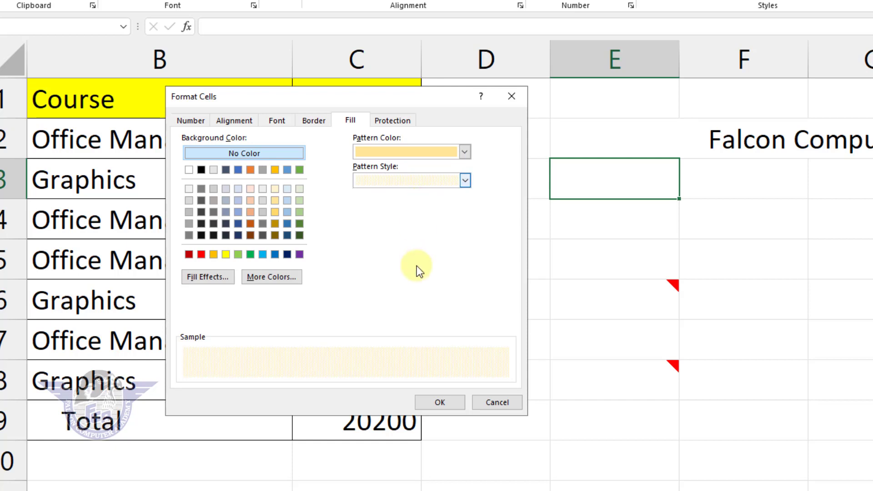
pyautogui.click(439, 403)
pyautogui.click(630, 225)
pyautogui.click(646, 183)
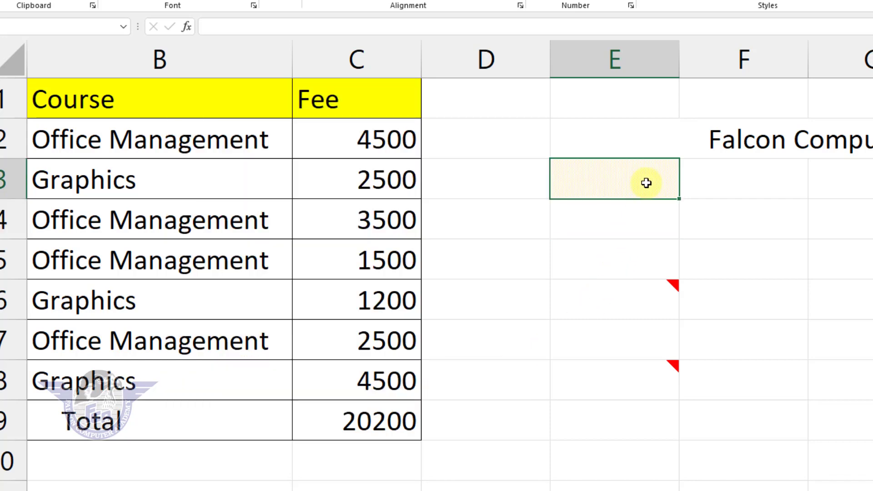
# Fill cells E3 to H3 with a red thin horizontal crosshatch pattern
pyautogui.scroll(2, 646, 182)
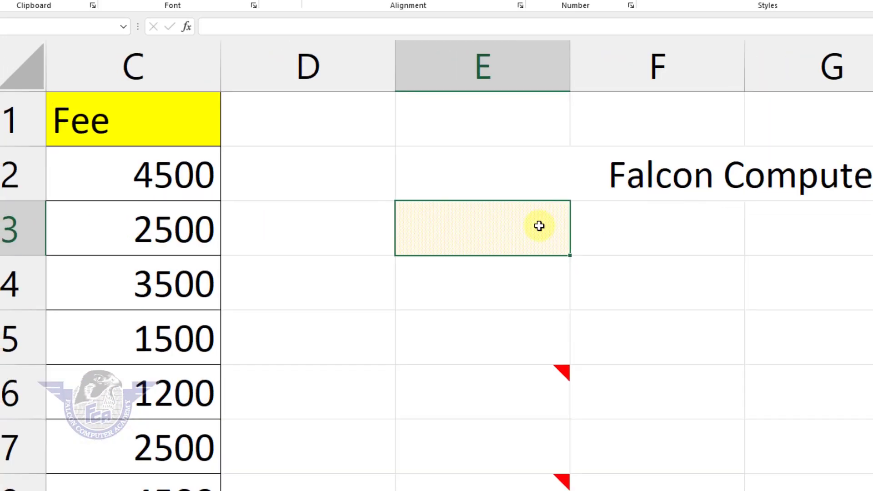
pyautogui.moveTo(508, 230); pyautogui.dragTo(774, 229)
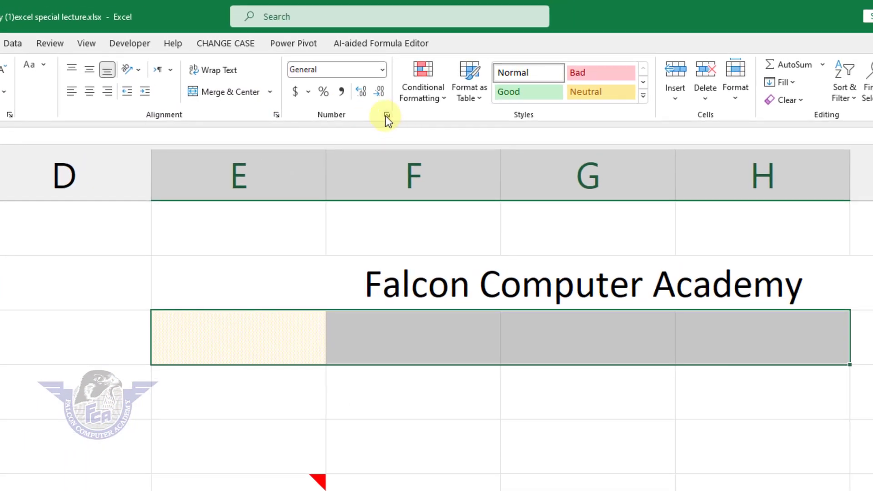
pyautogui.click(386, 116)
pyautogui.click(106, 229)
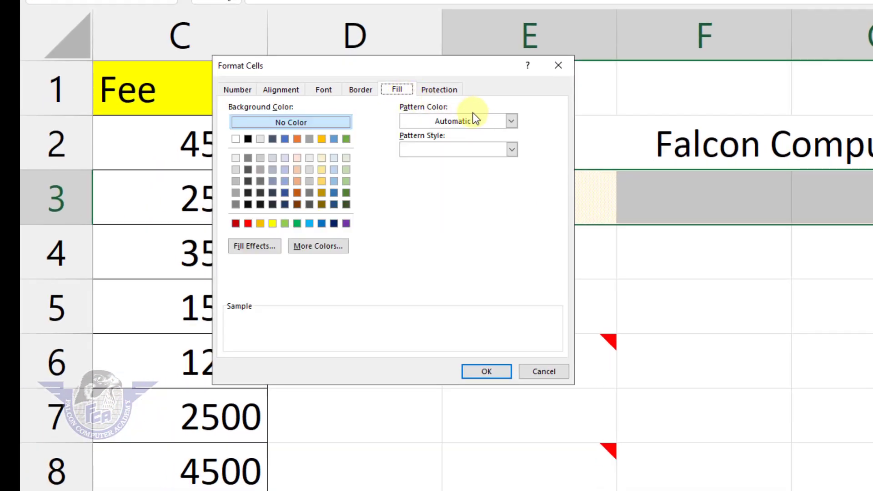
pyautogui.click(482, 122)
pyautogui.click(418, 269)
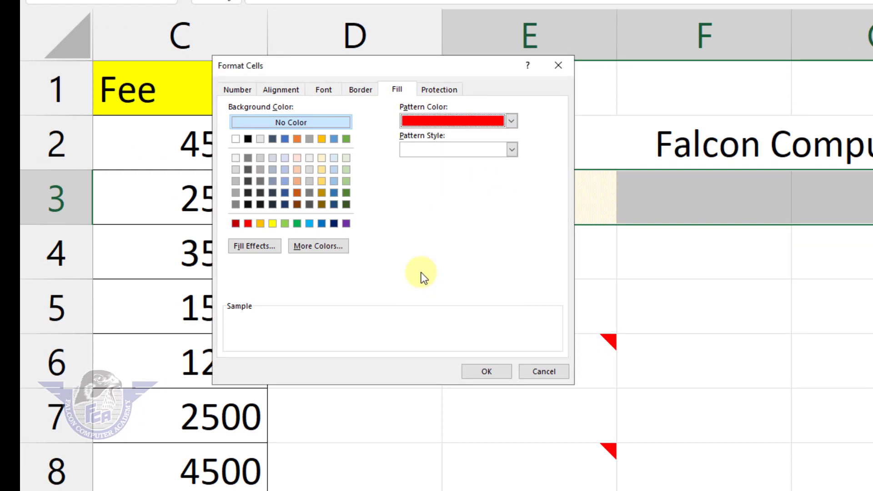
pyautogui.click(464, 151)
pyautogui.click(475, 203)
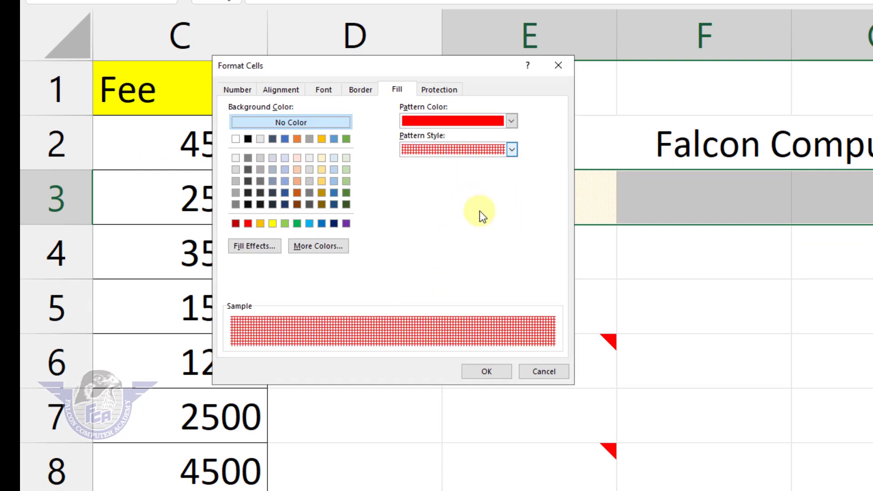
pyautogui.click(489, 373)
pyautogui.click(559, 261)
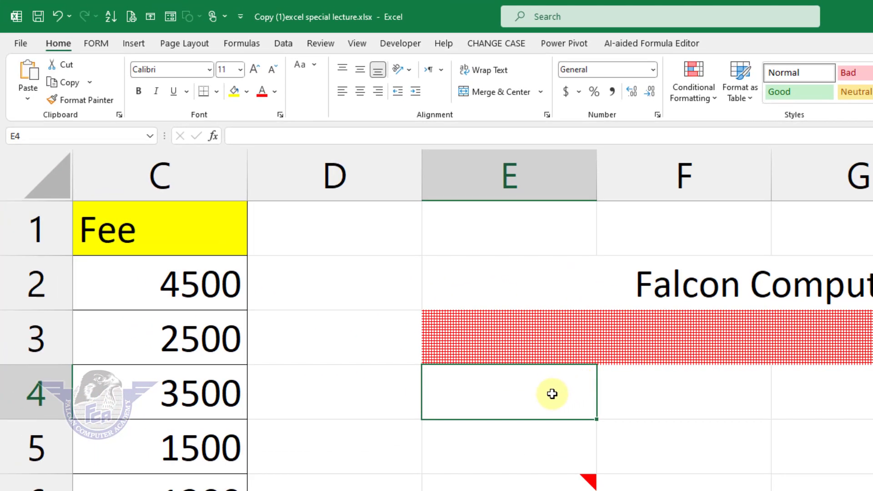
# Set up a two-colour gradient fill for cells E4 to H4 with blue as Color 1 and dark orange as Color 2
pyautogui.moveTo(532, 400); pyautogui.dragTo(871, 392)
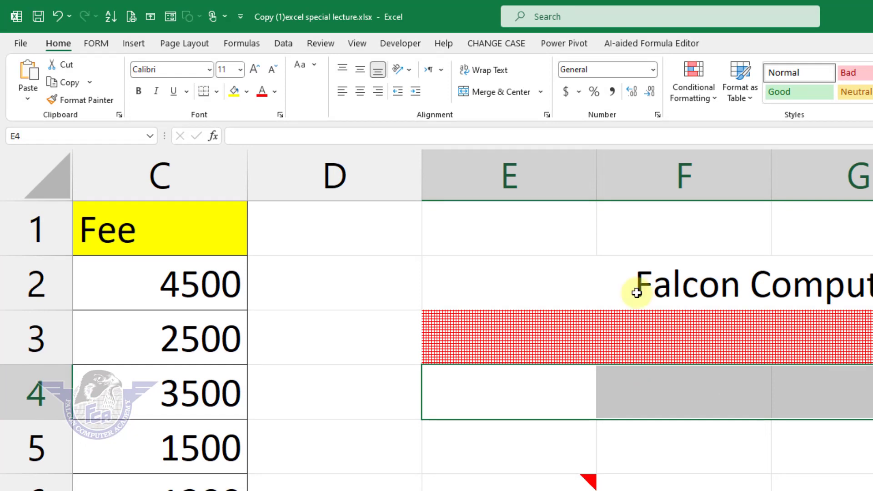
pyautogui.click(548, 116)
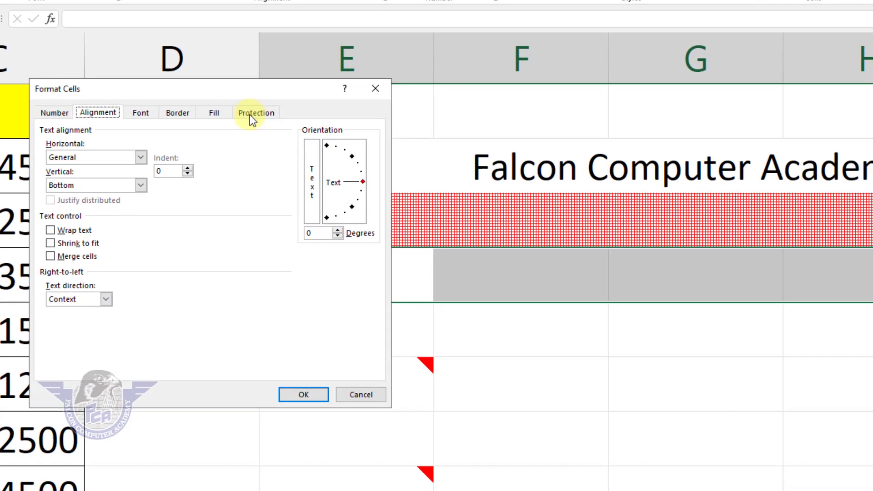
pyautogui.click(213, 113)
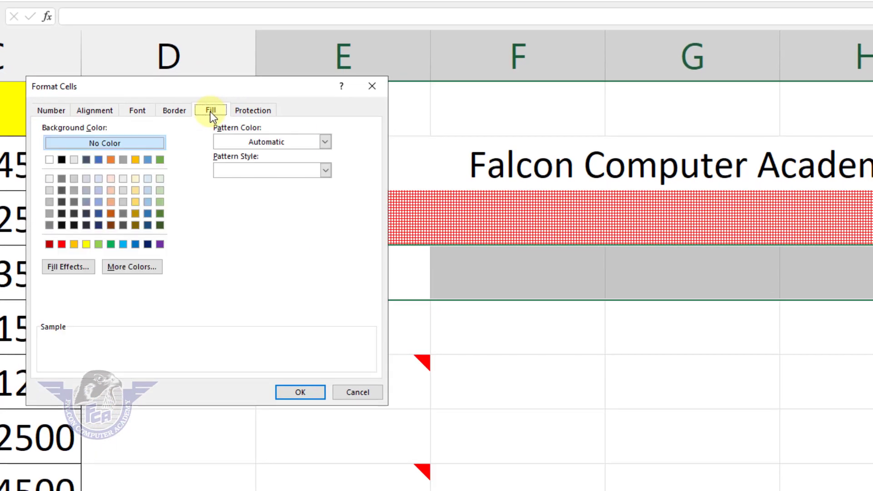
pyautogui.click(56, 268)
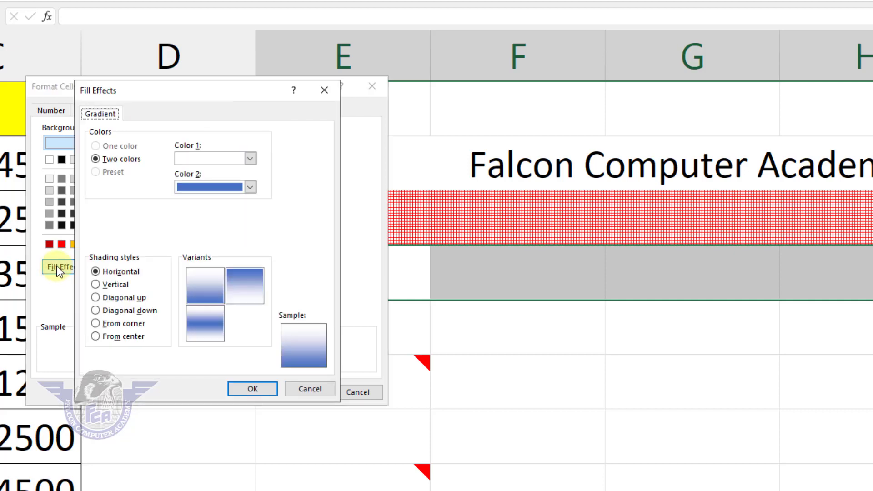
pyautogui.click(128, 161)
pyautogui.click(232, 160)
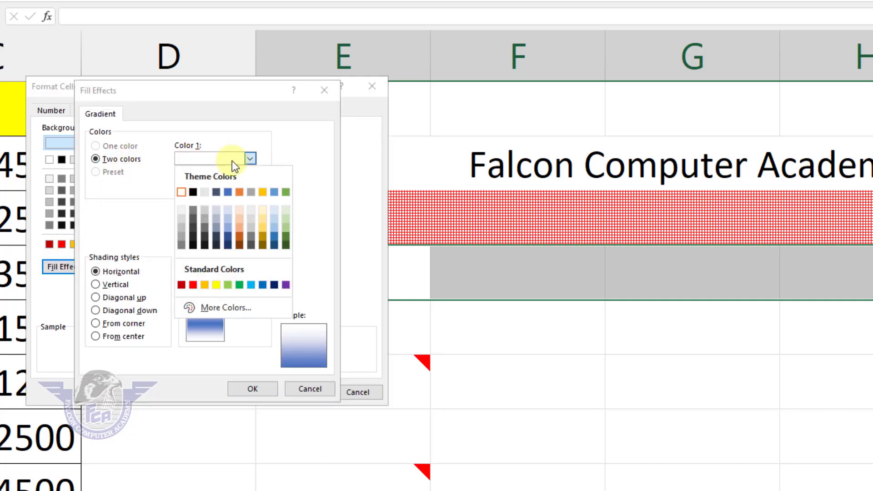
pyautogui.click(276, 194)
pyautogui.click(230, 184)
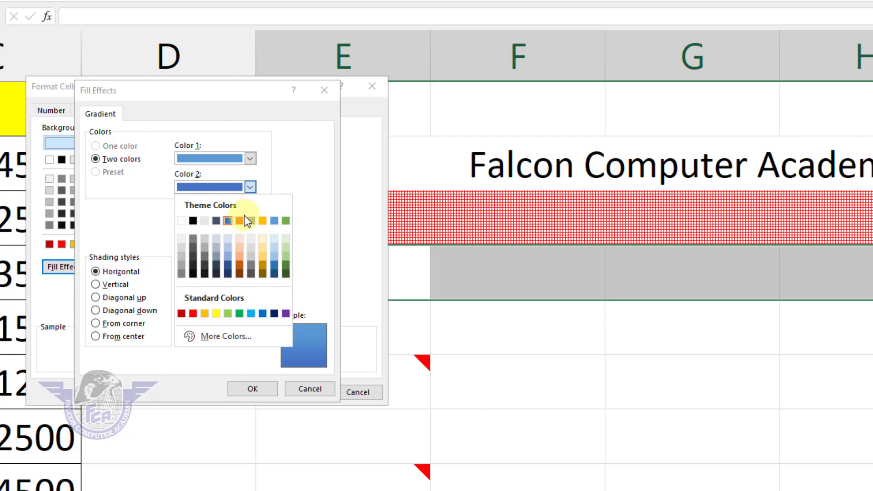
pyautogui.click(240, 269)
# Change the gradient's Color 1 to light gold, choose the first horizontal variant, and apply the fill to cells E4 to H4
pyautogui.click(221, 162)
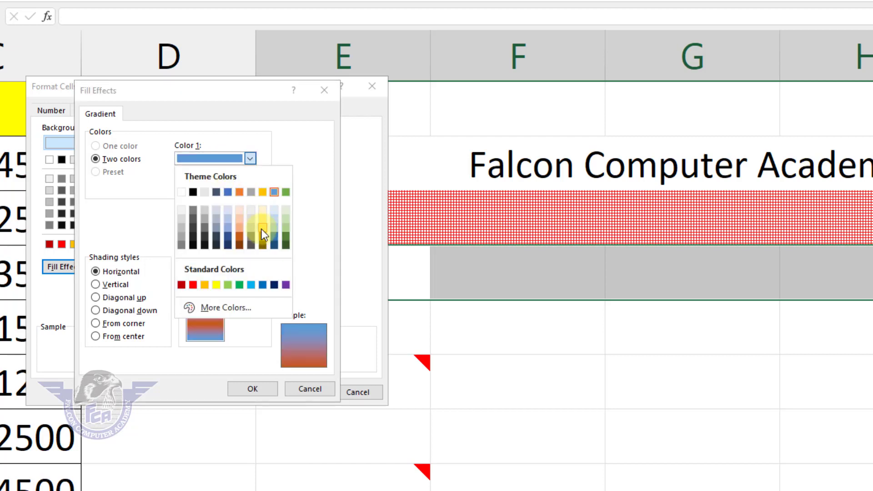
pyautogui.click(261, 228)
pyautogui.click(209, 291)
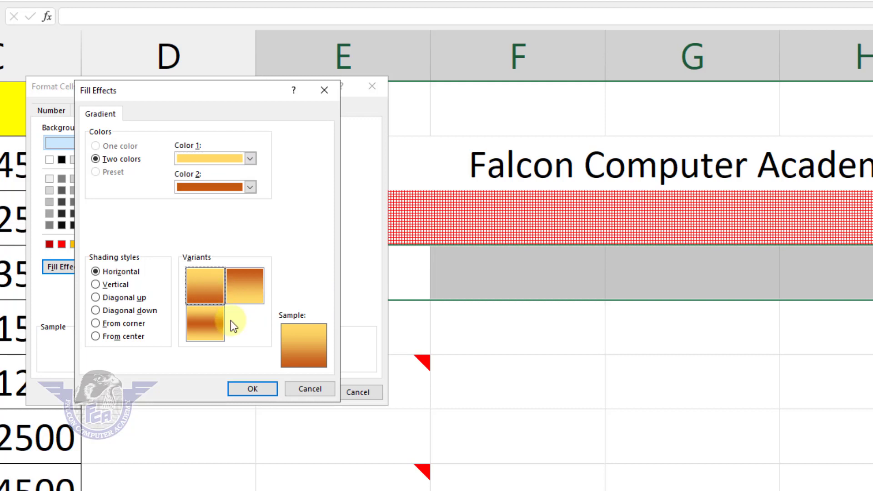
pyautogui.click(271, 390)
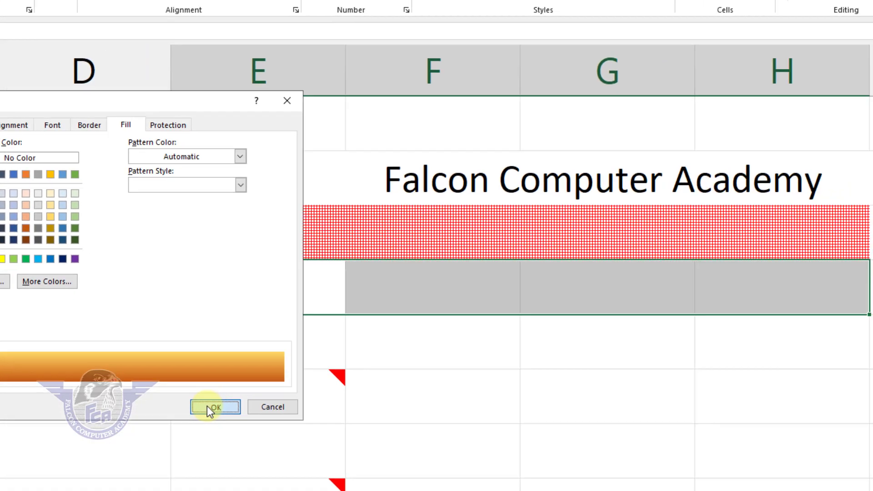
pyautogui.click(210, 407)
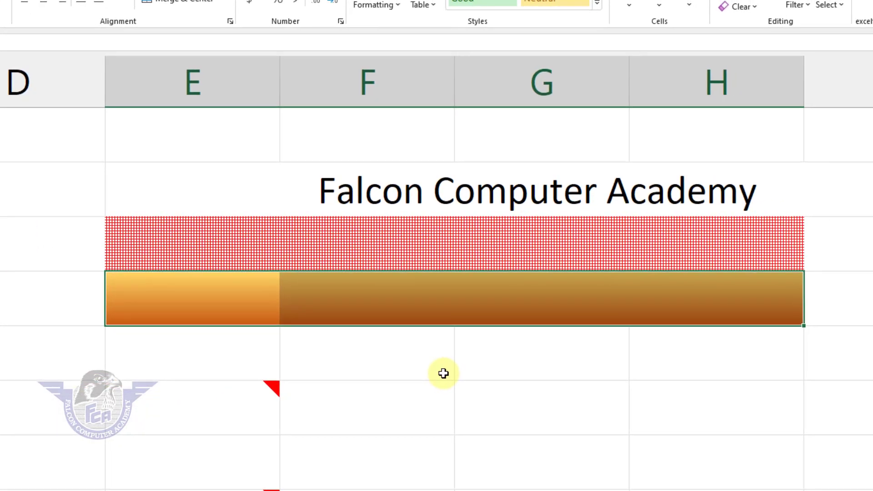
pyautogui.click(511, 361)
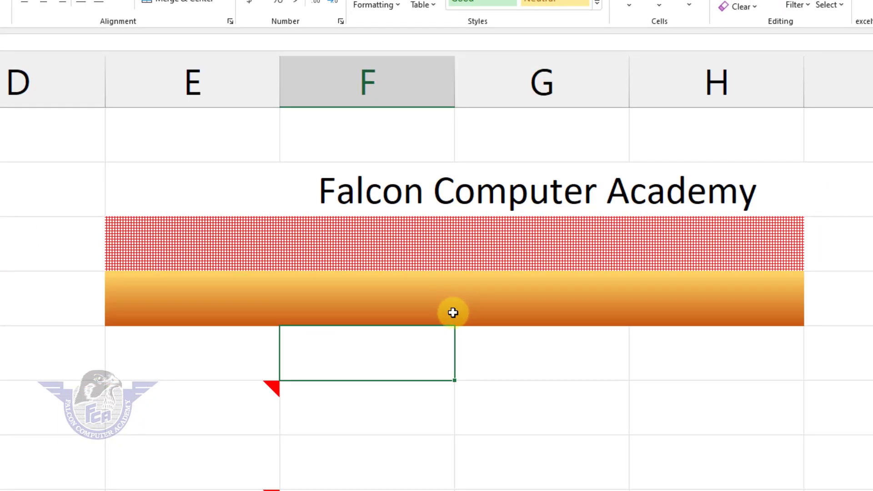